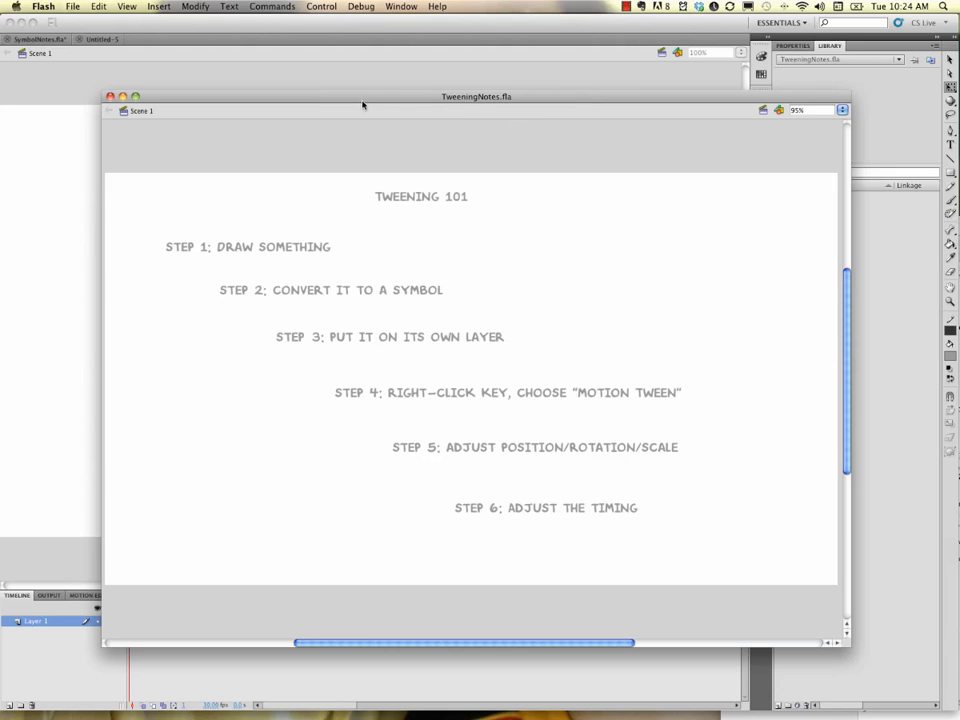
# Step: Draw a flat grey oval in the upper-left area of the stage of the Untitled-5 document with the Oval tool
pyautogui.moveTo(306, 103); pyautogui.dragTo(959, 131)
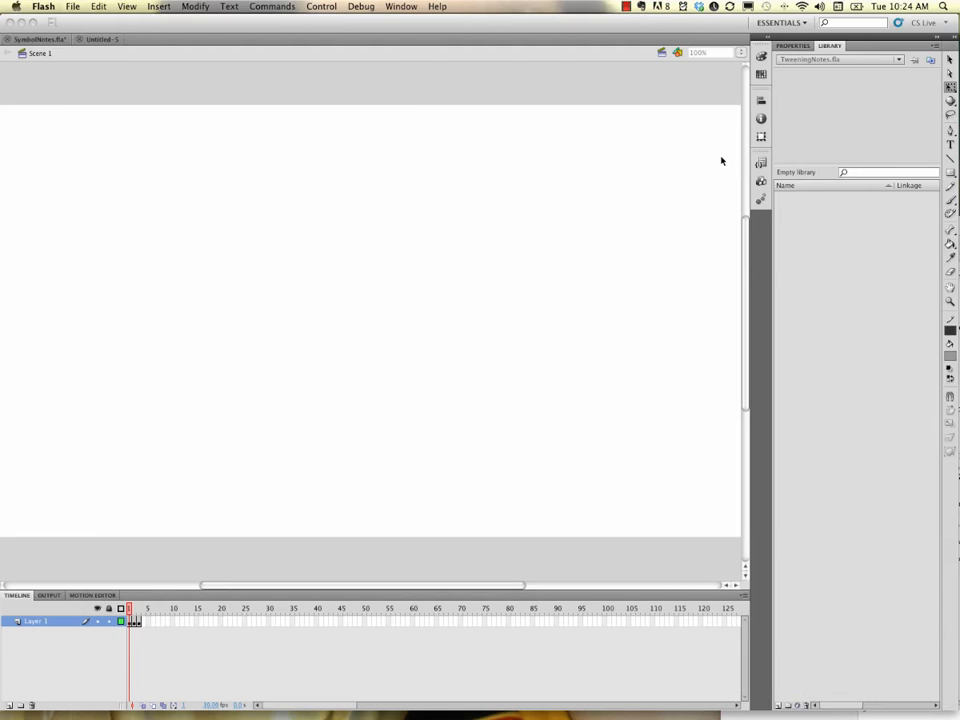
pyautogui.click(535, 59)
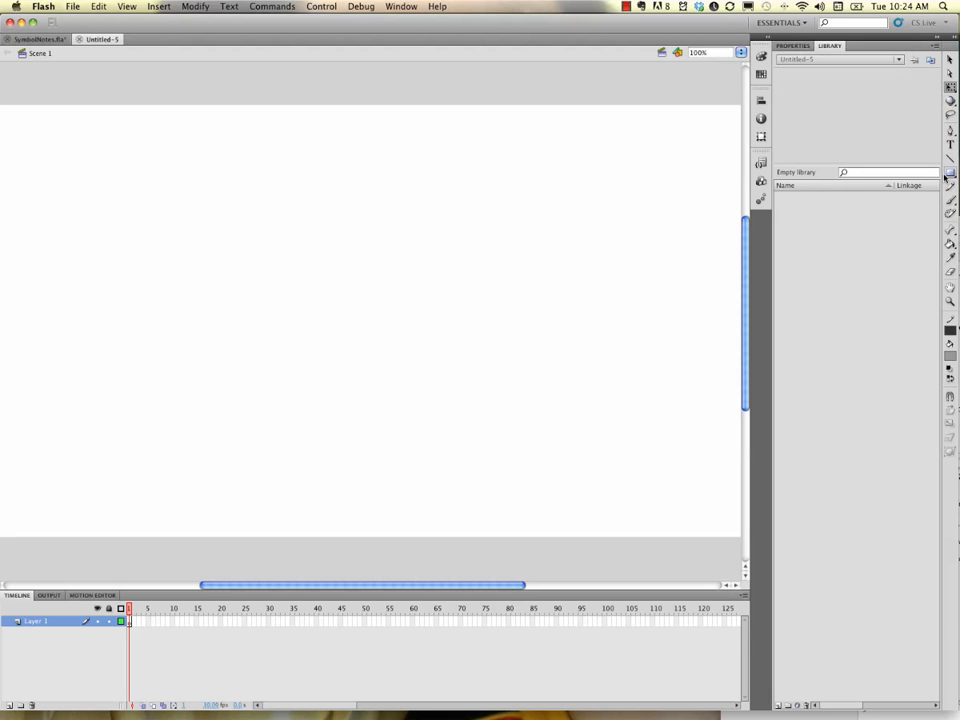
pyautogui.click(947, 174)
pyautogui.click(868, 185)
pyautogui.moveTo(154, 207); pyautogui.dragTo(257, 236)
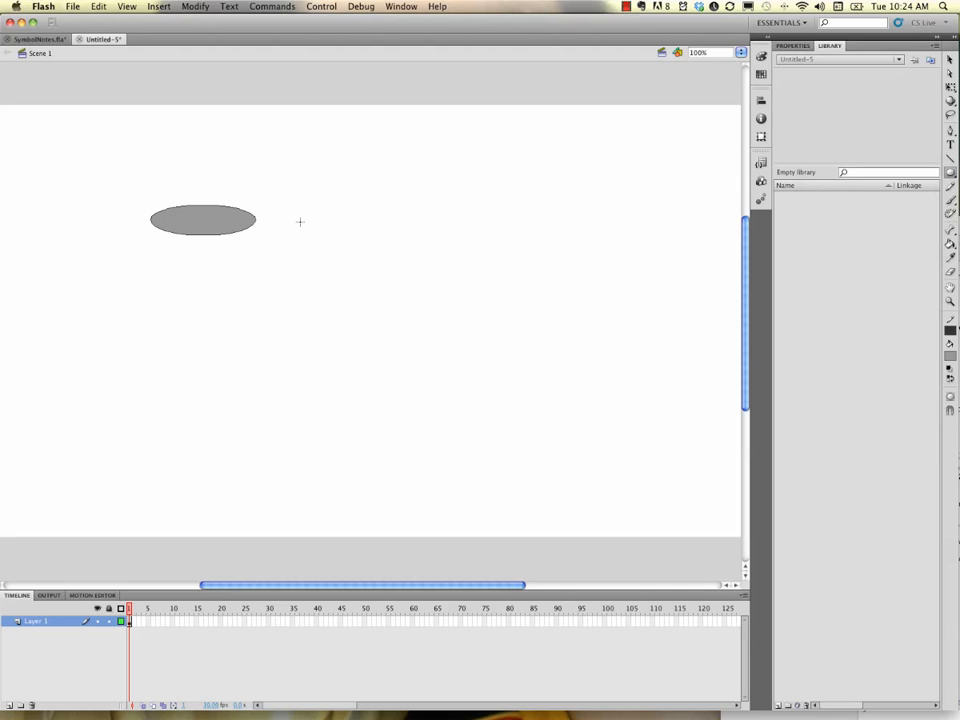
# Step: Select the oval's outline stroke with the Selection tool and delete it
pyautogui.press('v')
pyautogui.click(235, 235)
pyautogui.press('Delete')
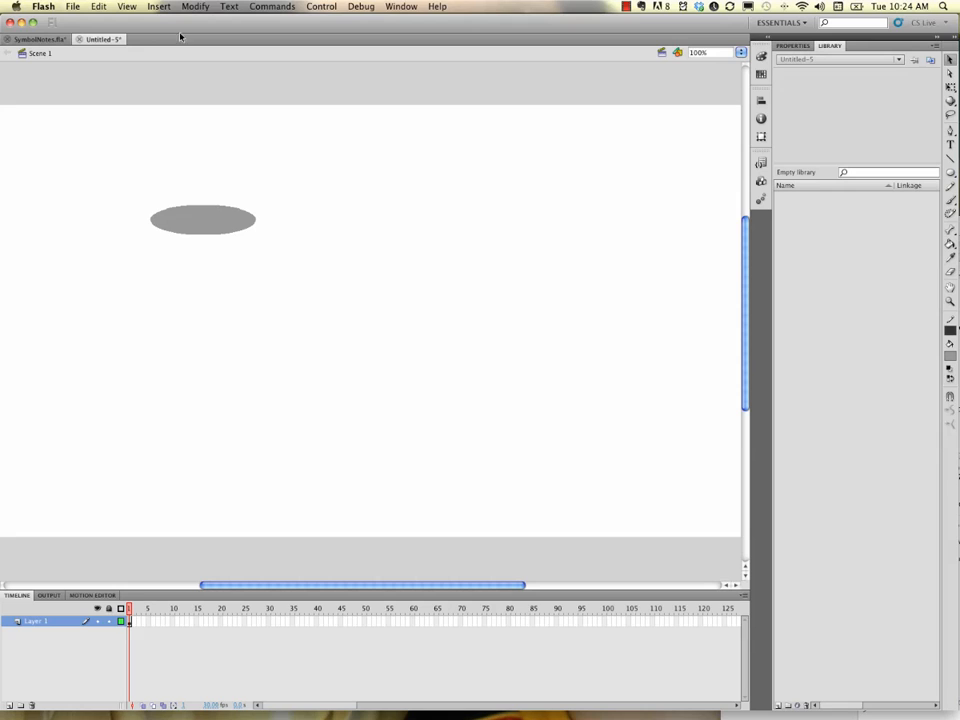
# Step: Switch the stage preview mode to Full
pyautogui.click(123, 6)
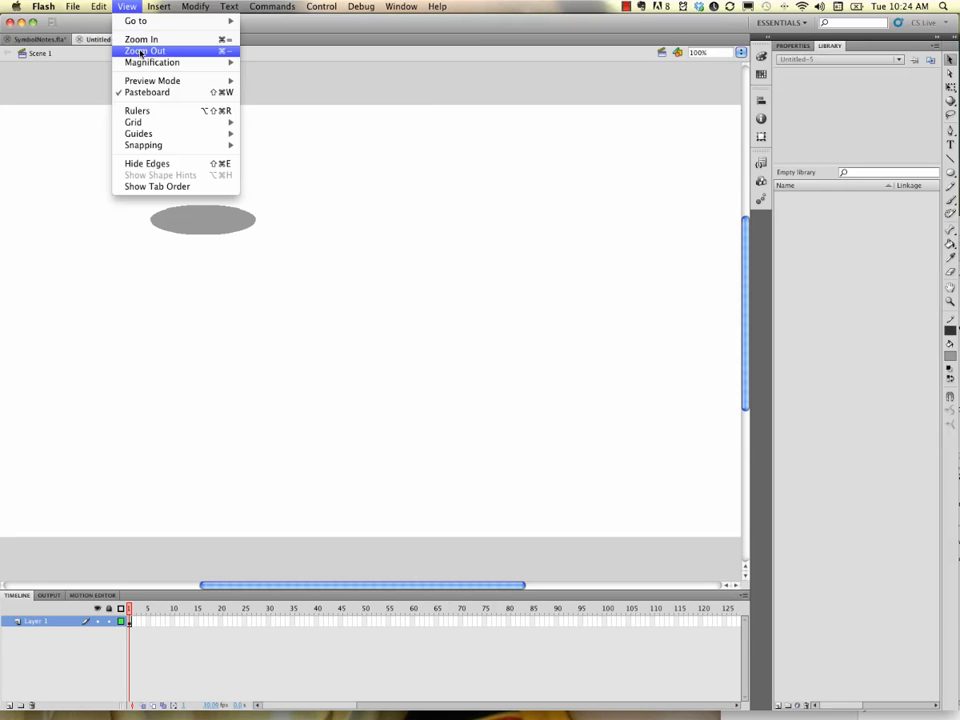
pyautogui.moveTo(179, 78)
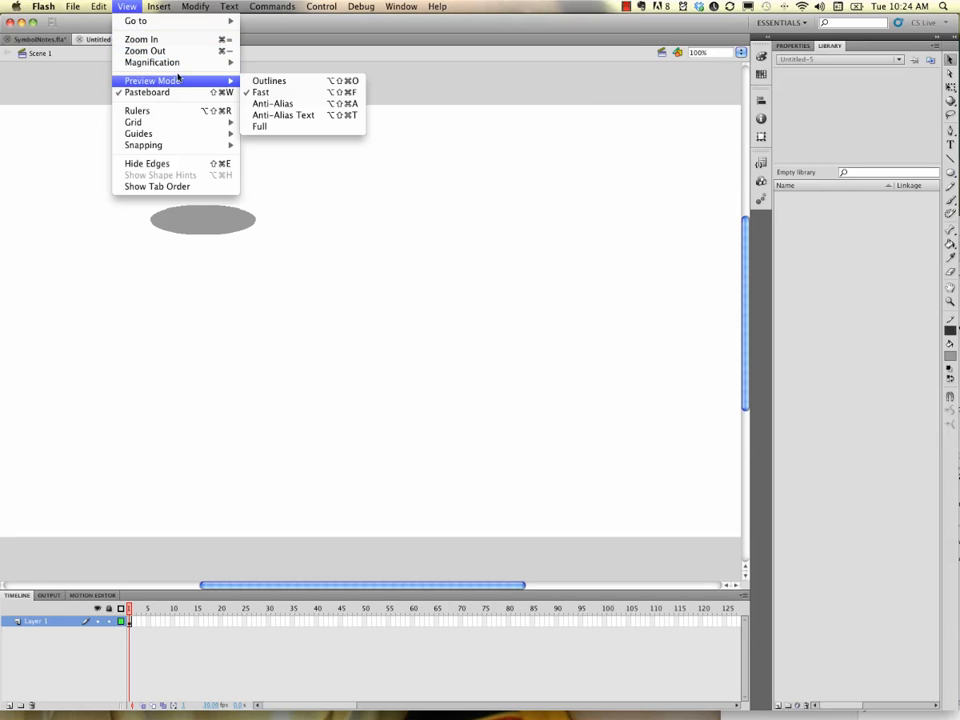
pyautogui.click(272, 126)
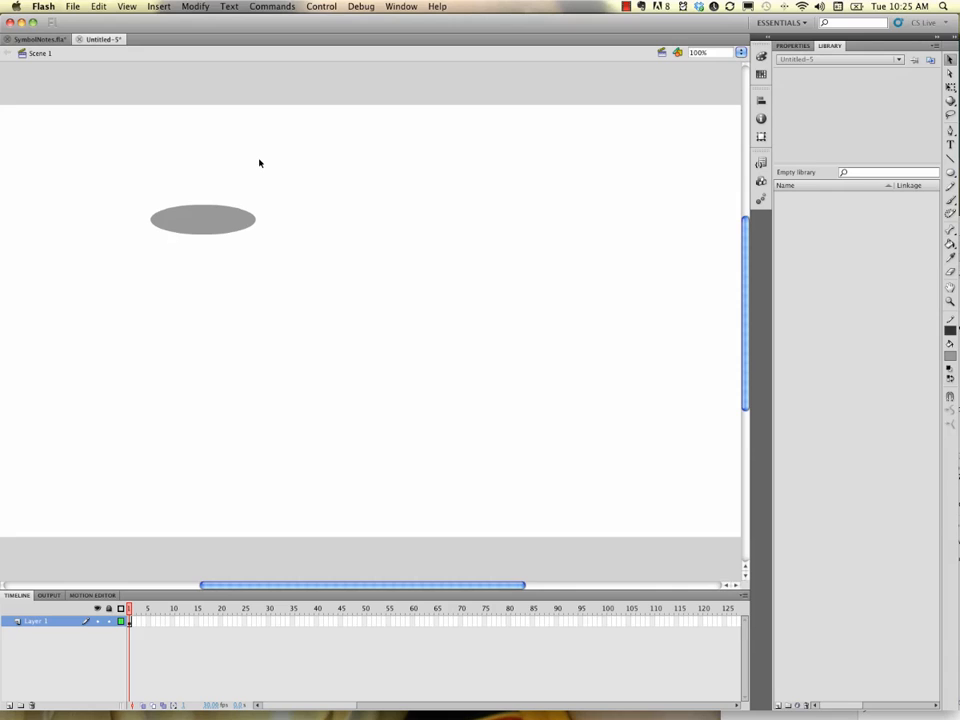
# Step: Convert the oval to a graphic symbol named oval
pyautogui.click(220, 229)
pyautogui.click(196, 7)
pyautogui.click(232, 39)
pyautogui.write('oval')
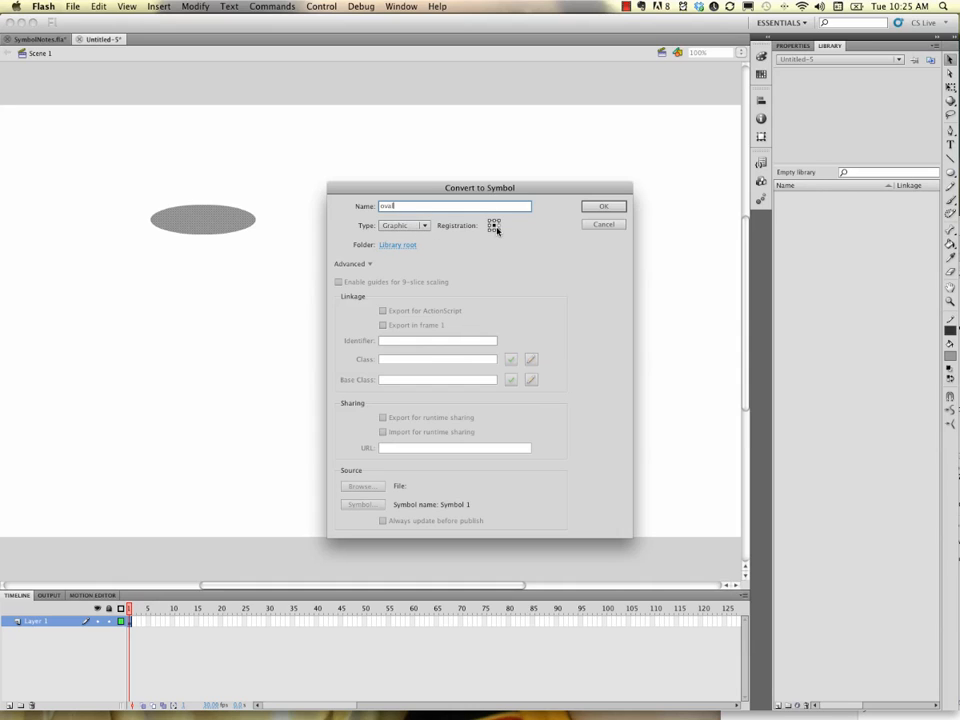
pyautogui.click(603, 207)
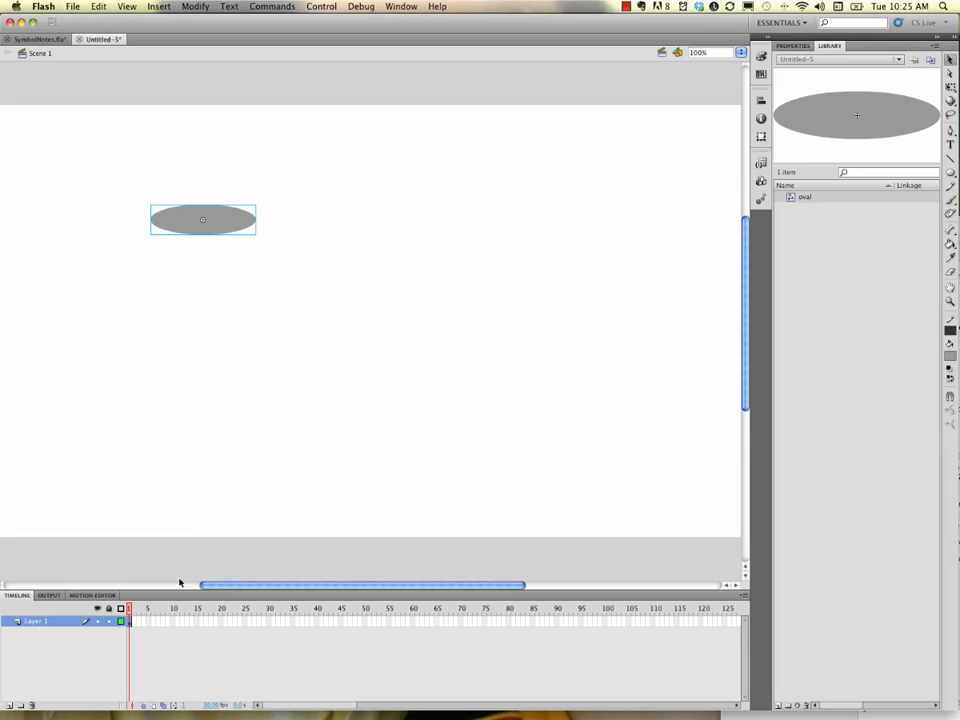
# Step: Create a motion tween on the layer's first frame and move the oval to the right at frame 30
pyautogui.rightClick(129, 622)
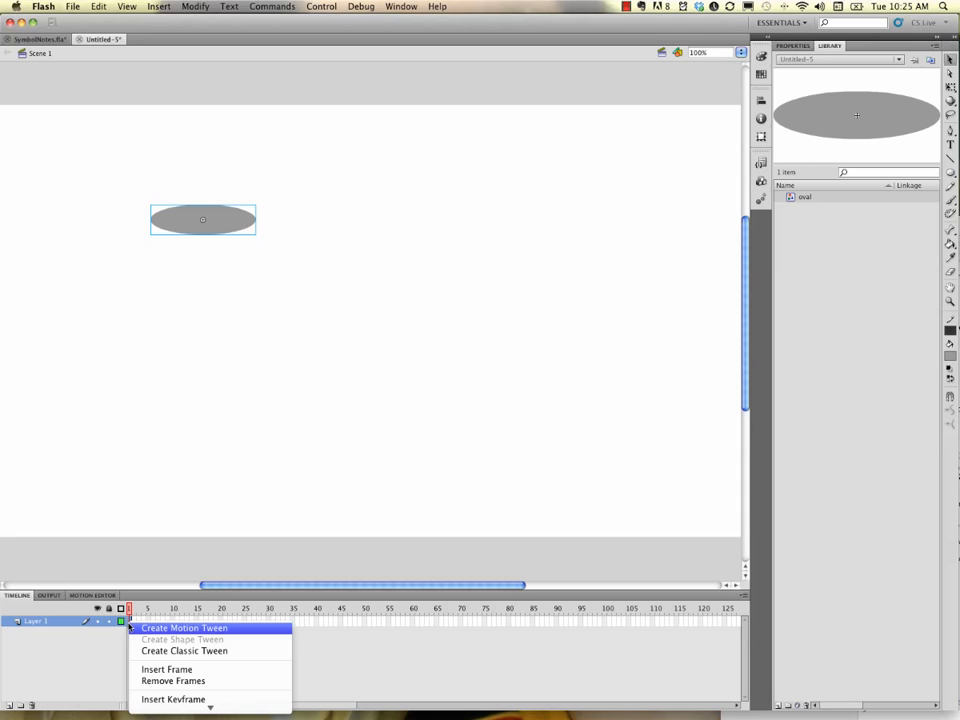
pyautogui.click(184, 628)
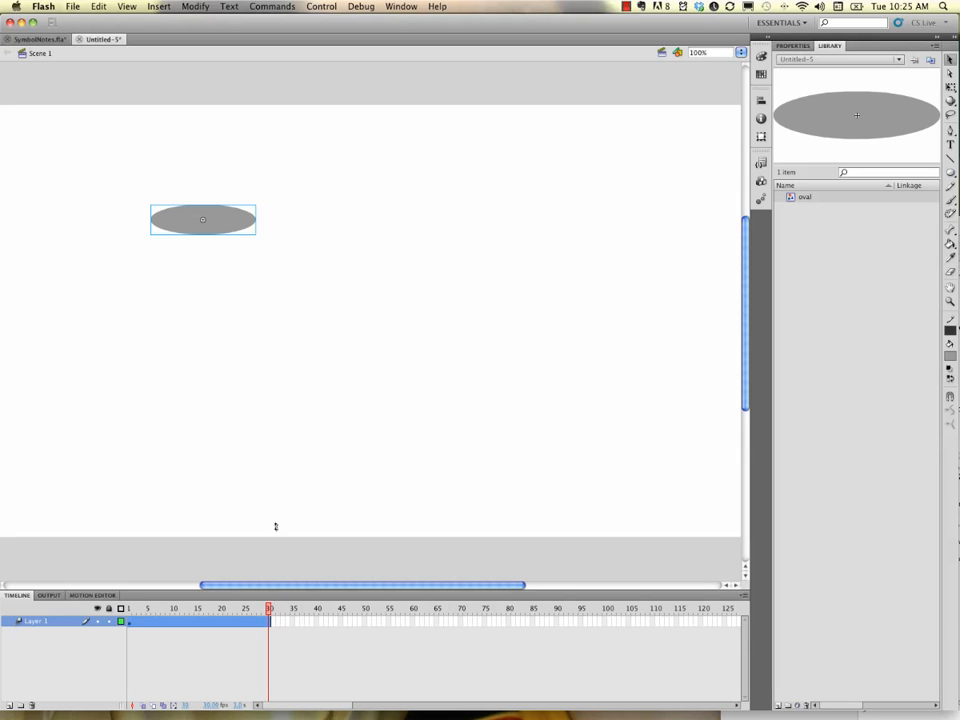
pyautogui.moveTo(236, 221); pyautogui.dragTo(546, 216)
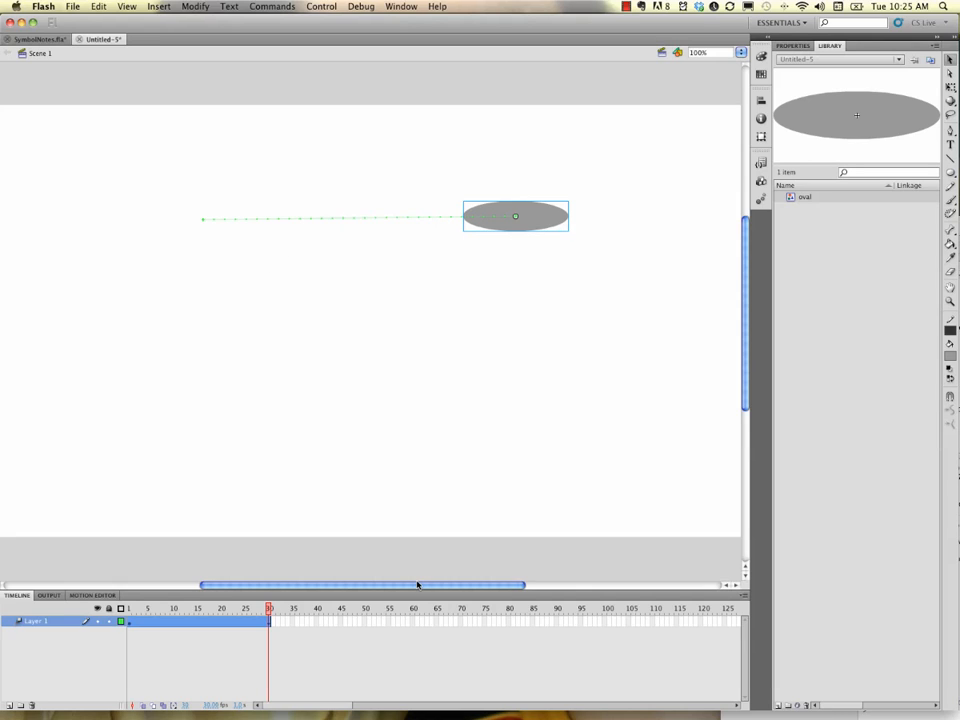
# Step: Shorten the tween span so it ends at about frame 12, previewing the animation before and after
pyautogui.press('Return')
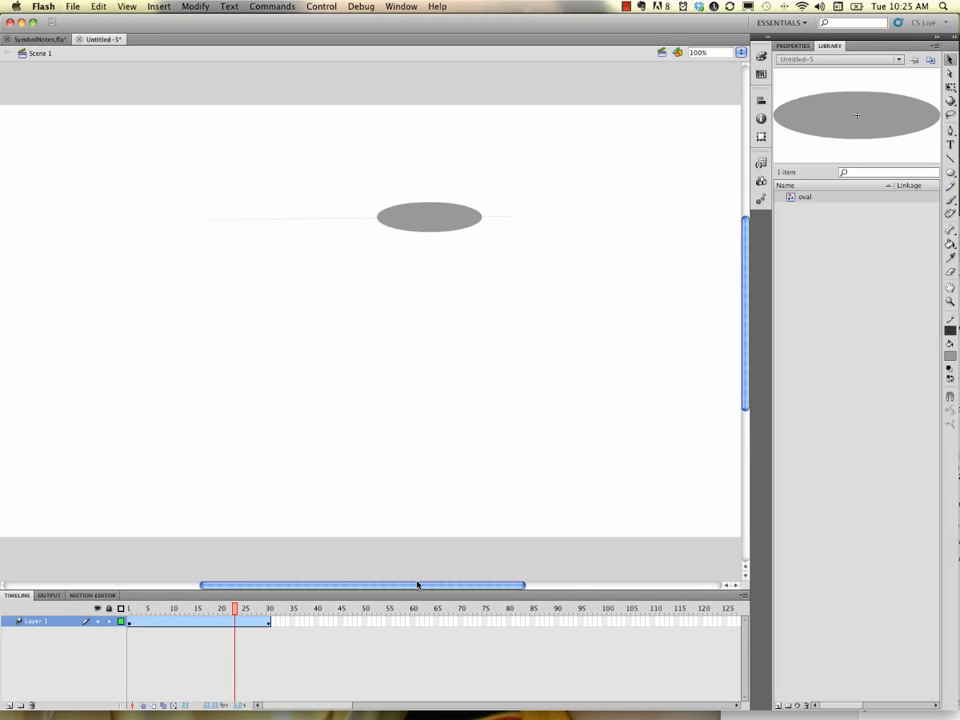
pyautogui.press('Return')
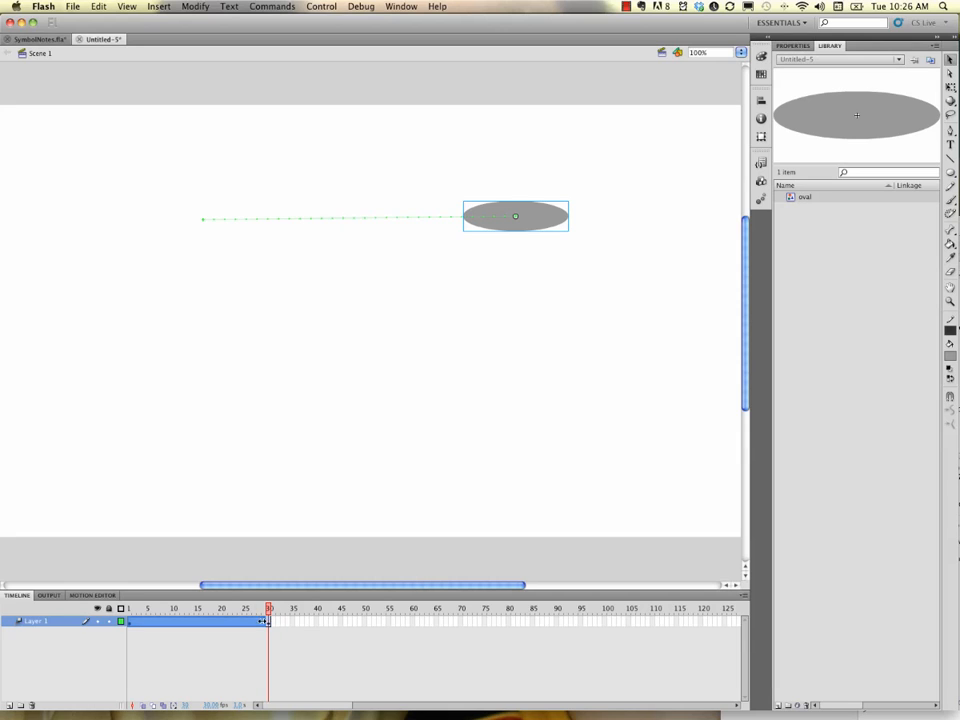
pyautogui.moveTo(270, 621); pyautogui.dragTo(197, 621)
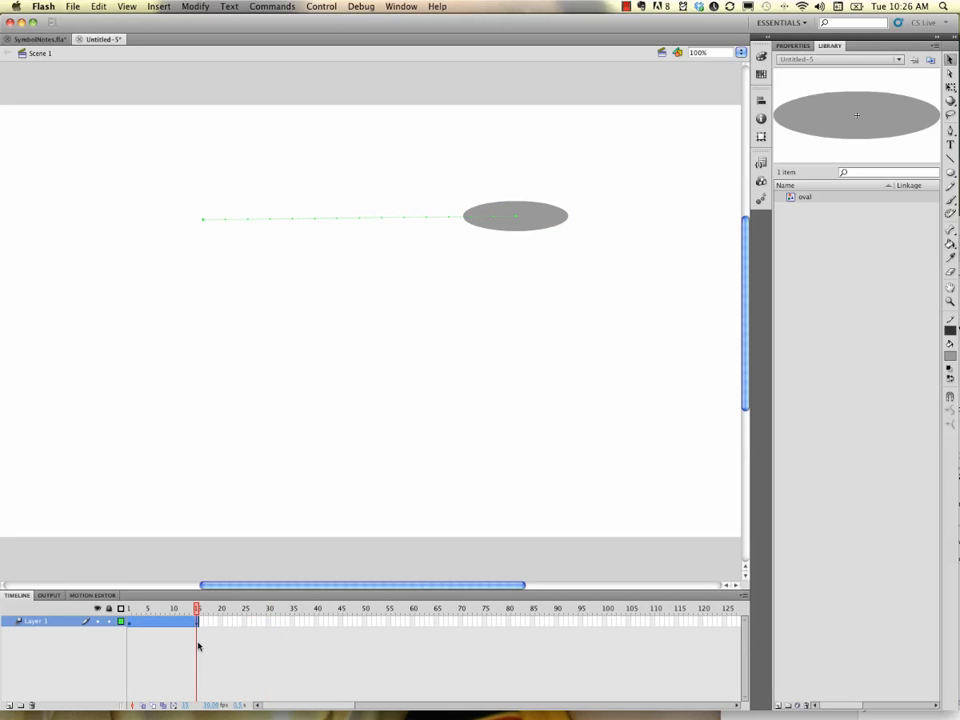
pyautogui.press('Return')
pyautogui.press('Return')
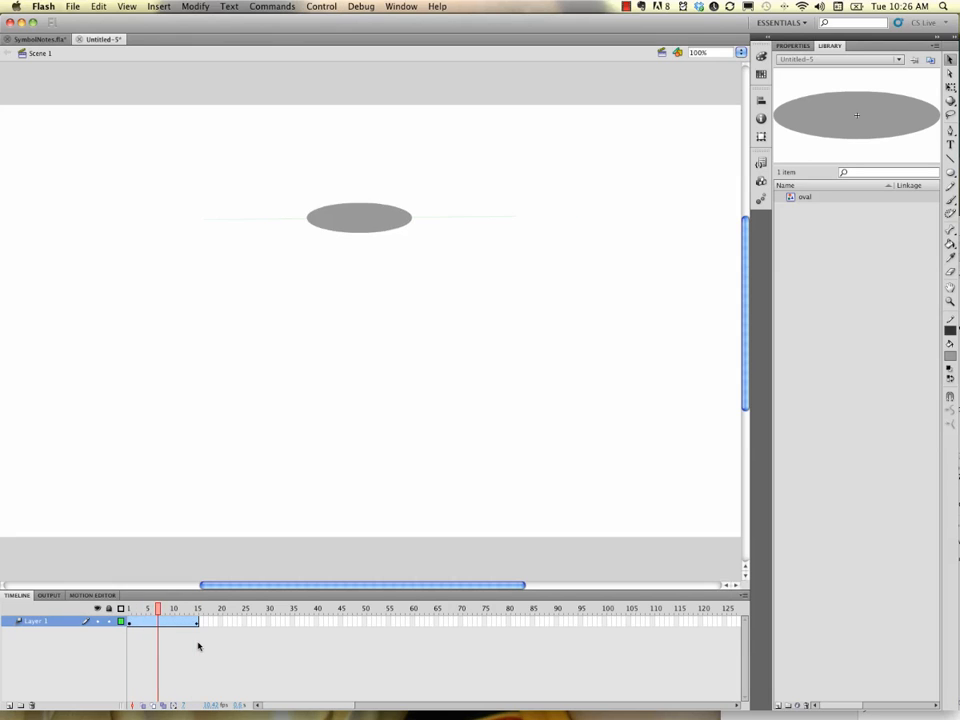
pyautogui.press('Return')
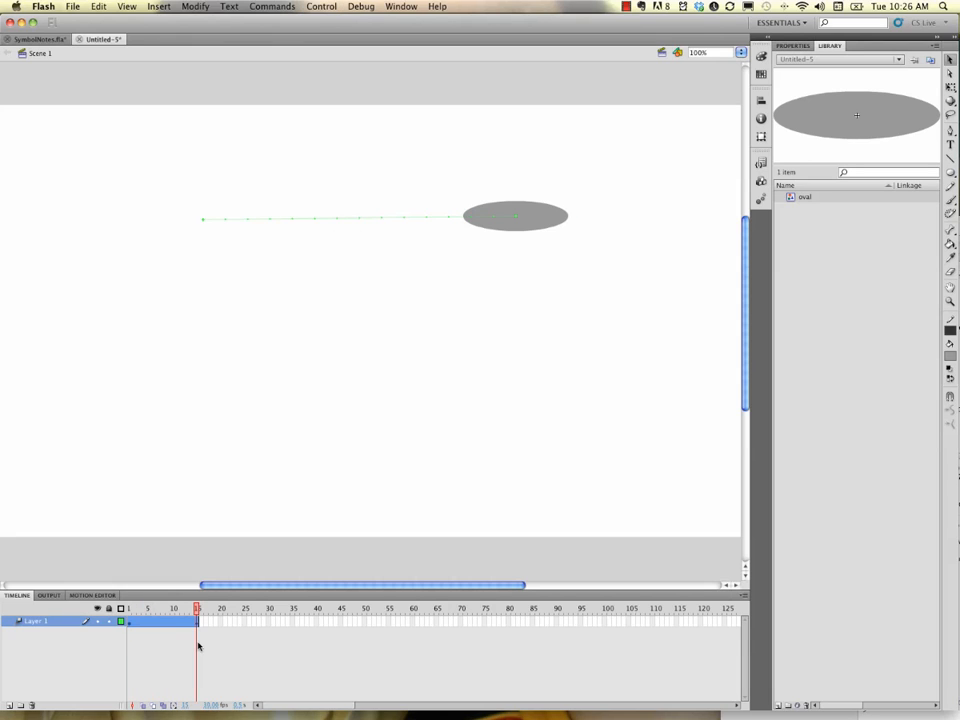
pyautogui.moveTo(197, 623); pyautogui.dragTo(183, 622)
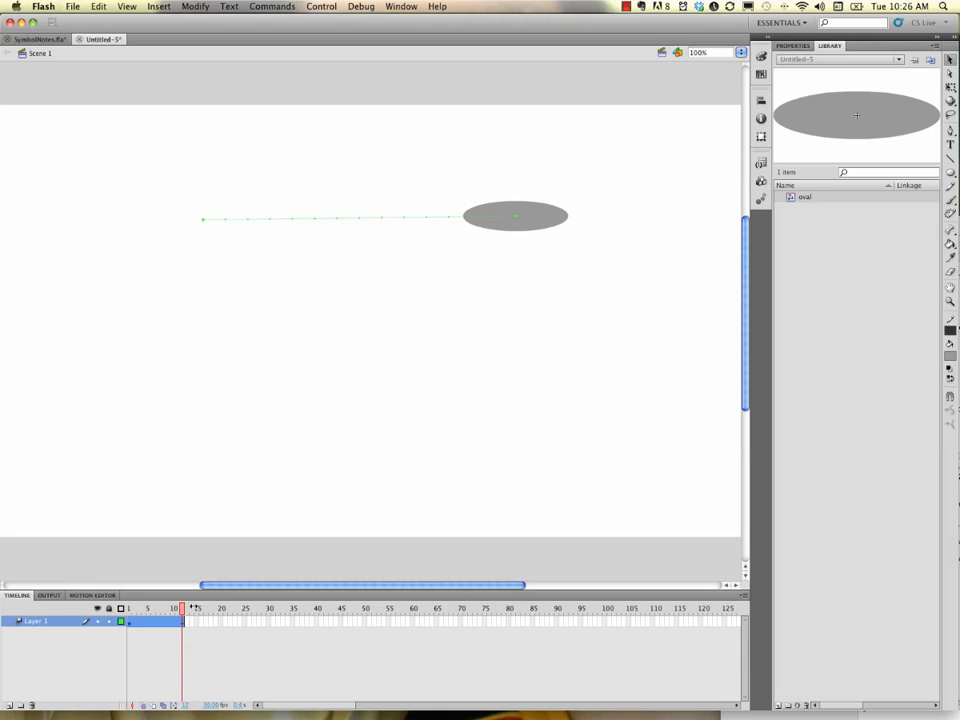
pyautogui.press('Return')
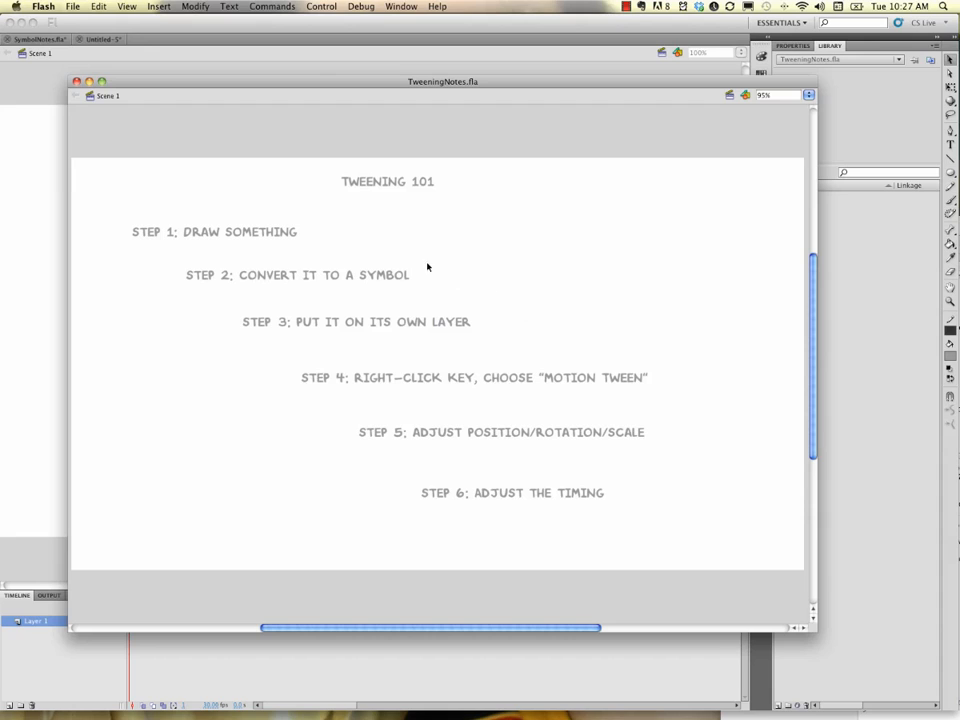
# Step: Move the oval's start position at frame 1 down to the lower middle of the stage and preview the tween
pyautogui.moveTo(301, 80); pyautogui.dragTo(959, 160)
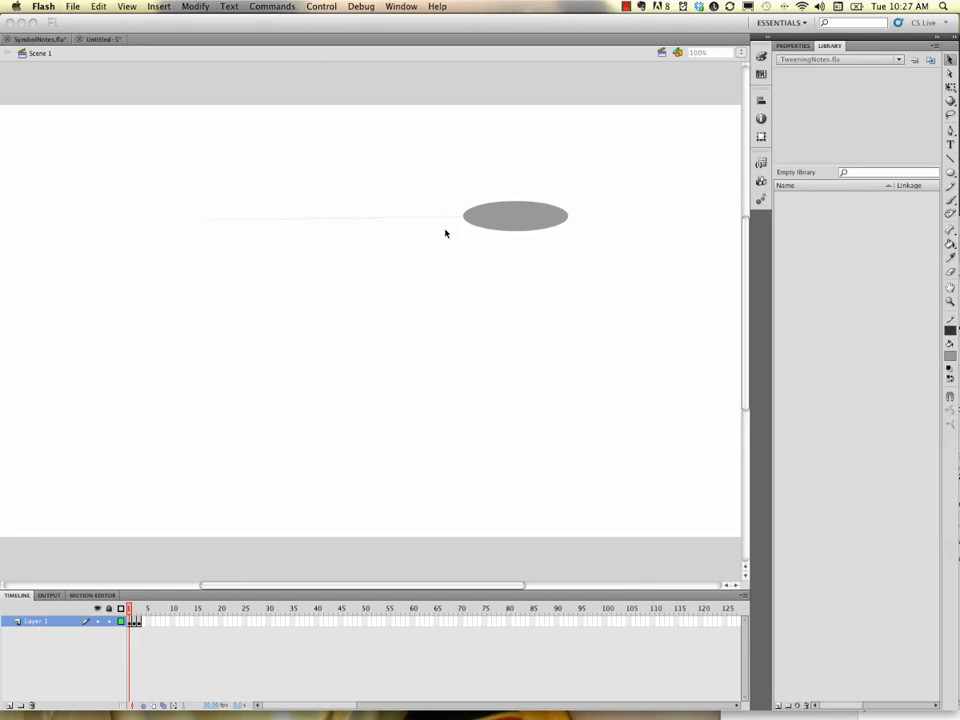
pyautogui.click(93, 43)
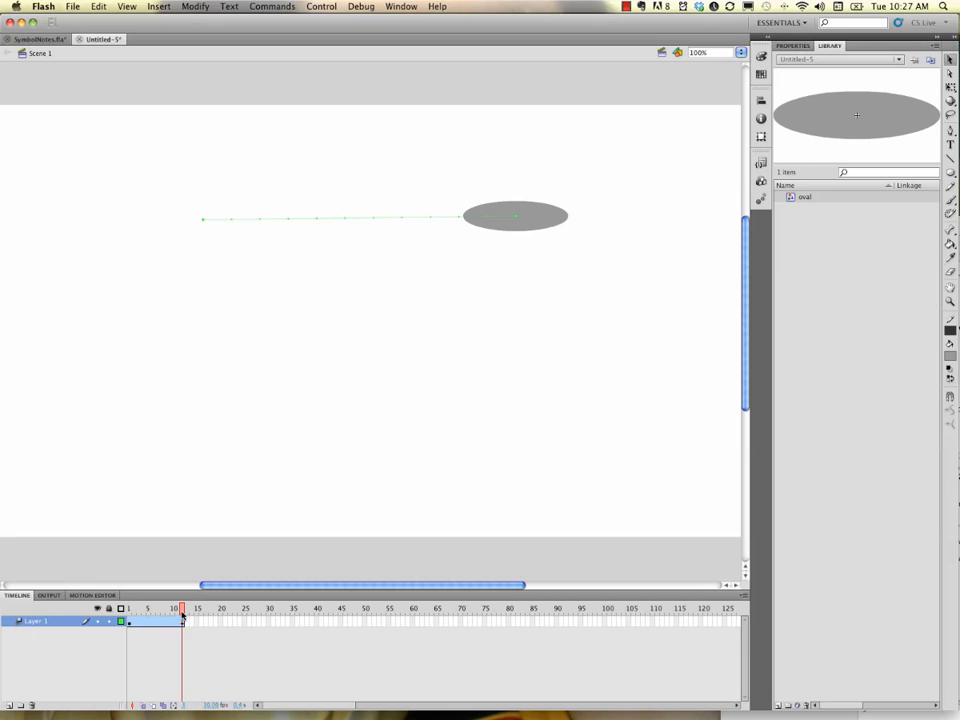
pyautogui.moveTo(182, 614); pyautogui.dragTo(128, 616)
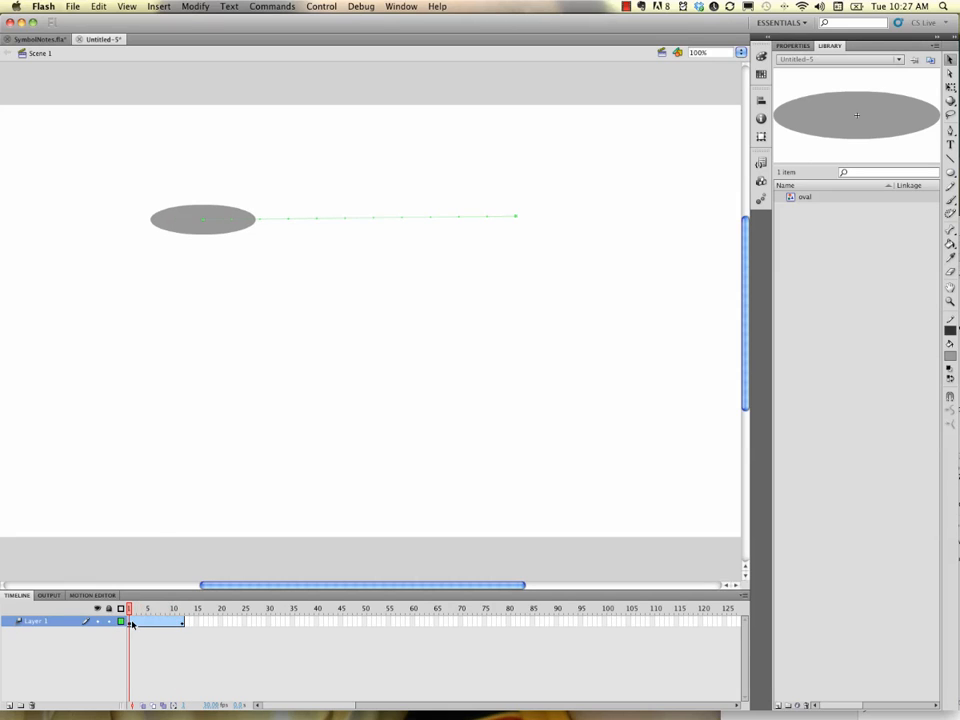
pyautogui.moveTo(186, 228); pyautogui.dragTo(452, 431)
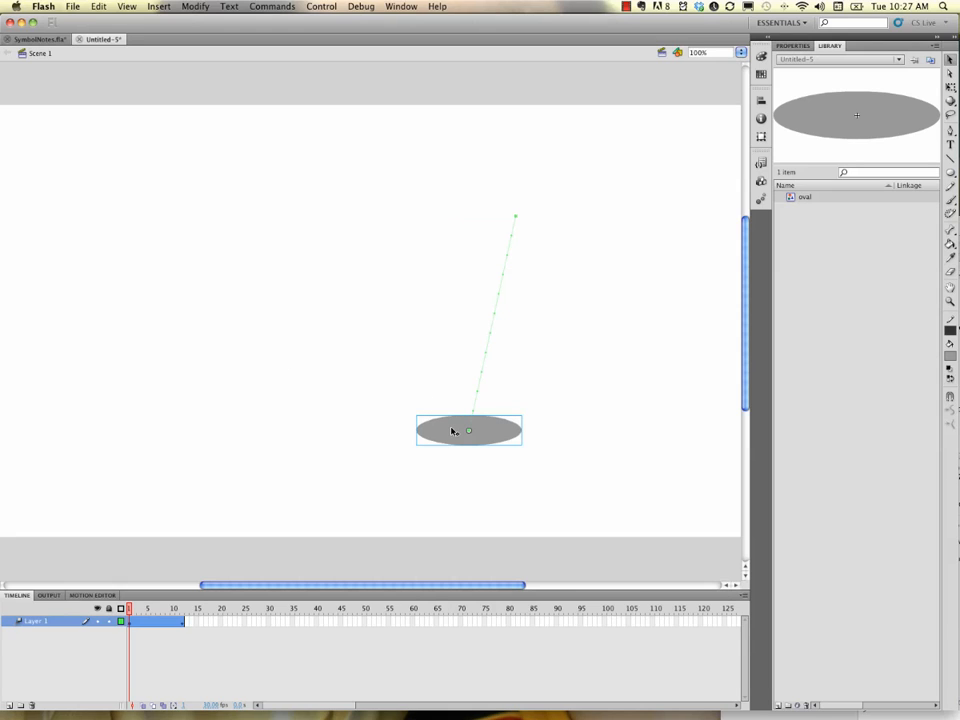
pyautogui.press('Return')
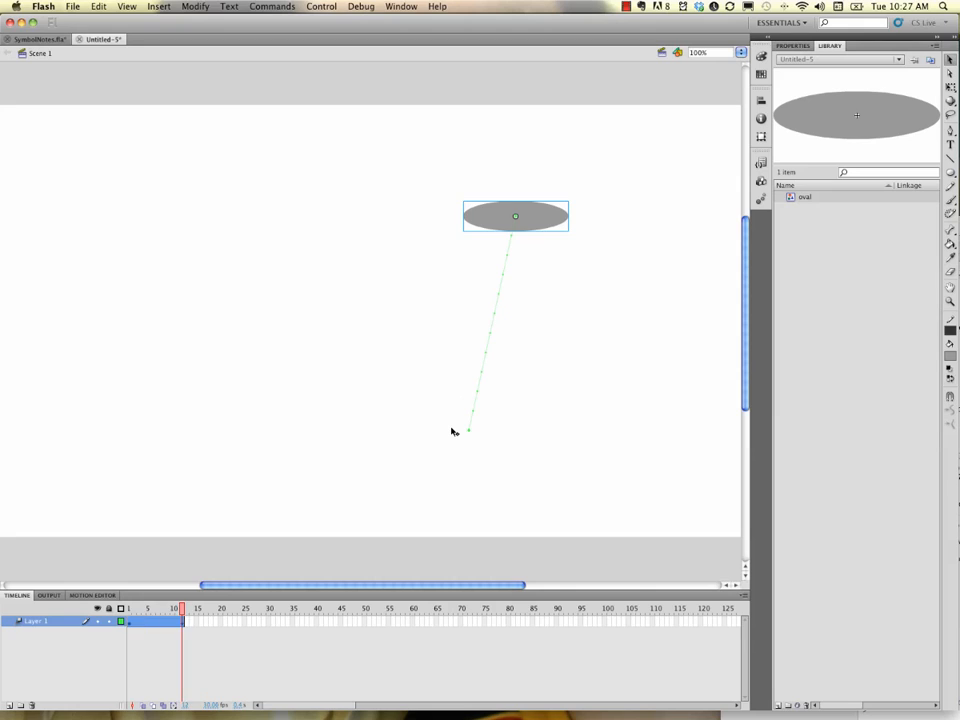
# Step: Move the oval's end position at frame 12 to the upper left and preview the tween
pyautogui.press('Return')
pyautogui.moveTo(497, 223); pyautogui.dragTo(269, 229)
pyautogui.press('Return')
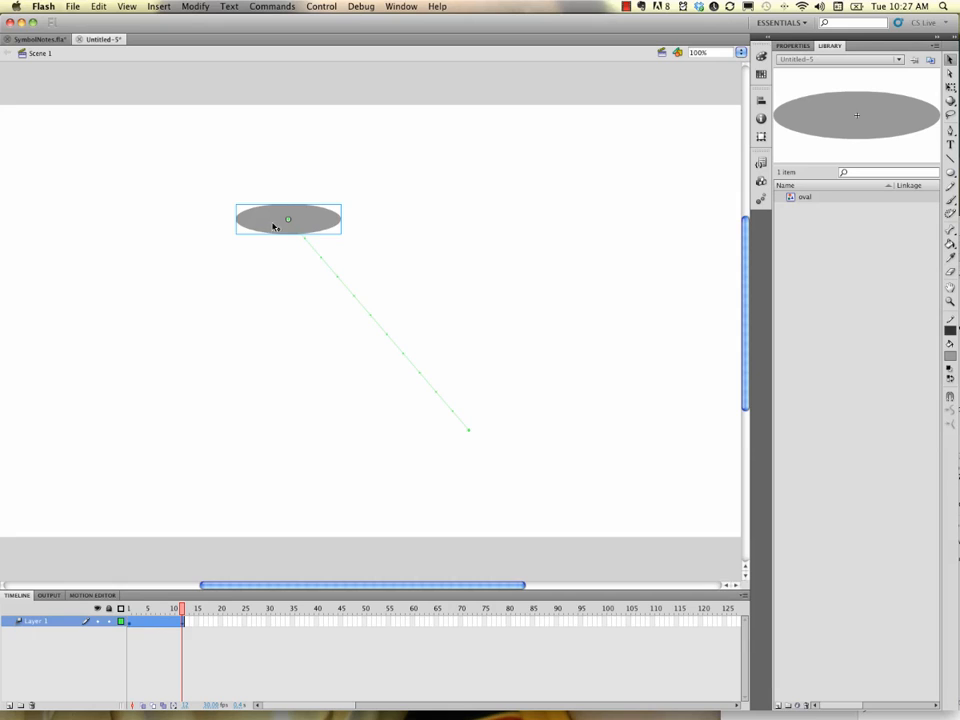
# Step: Move the oval's end position at frame 12 back to the right and its start at frame 1 back to the left
pyautogui.moveTo(274, 227); pyautogui.dragTo(552, 222)
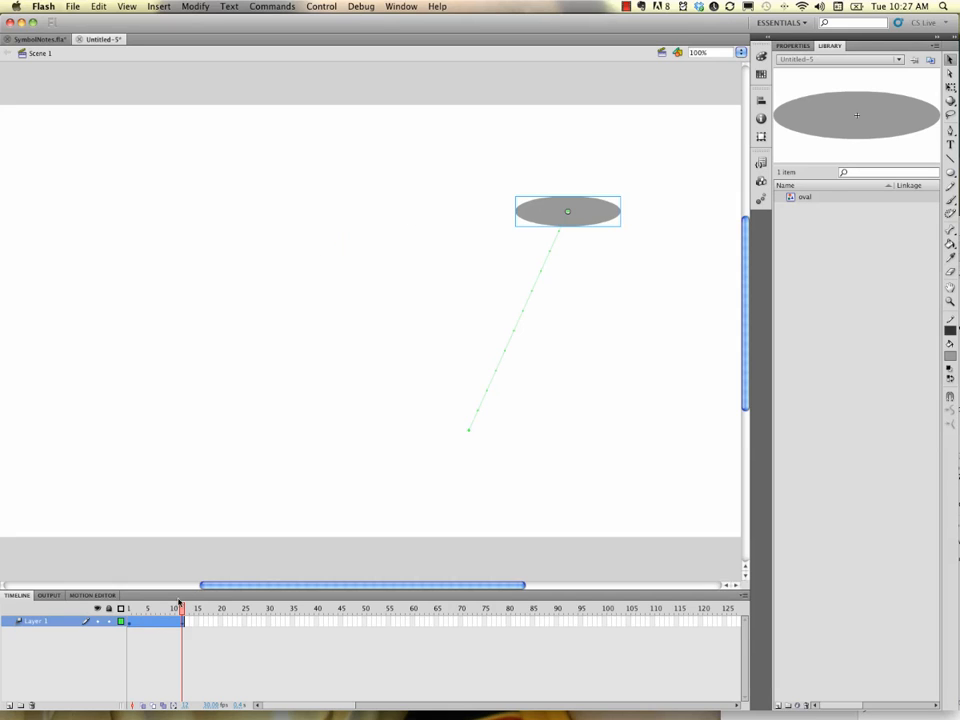
pyautogui.moveTo(185, 615); pyautogui.dragTo(129, 619)
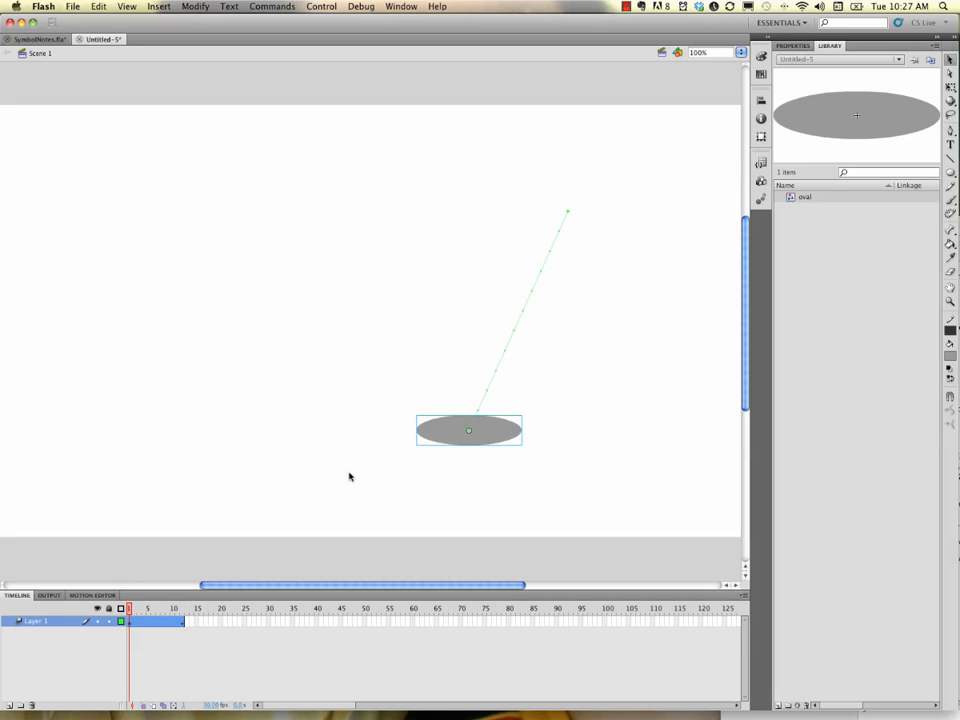
pyautogui.moveTo(443, 439); pyautogui.dragTo(230, 229)
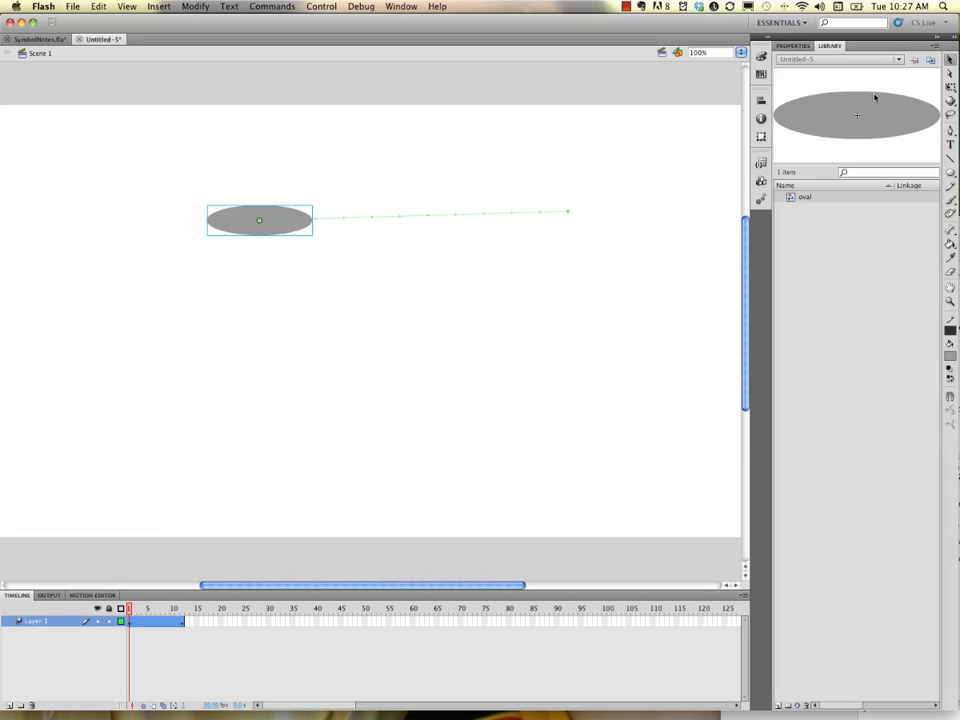
# Step: Rotate the oval at frame 1 with the Free Transform tool and preview the tween
pyautogui.click(949, 89)
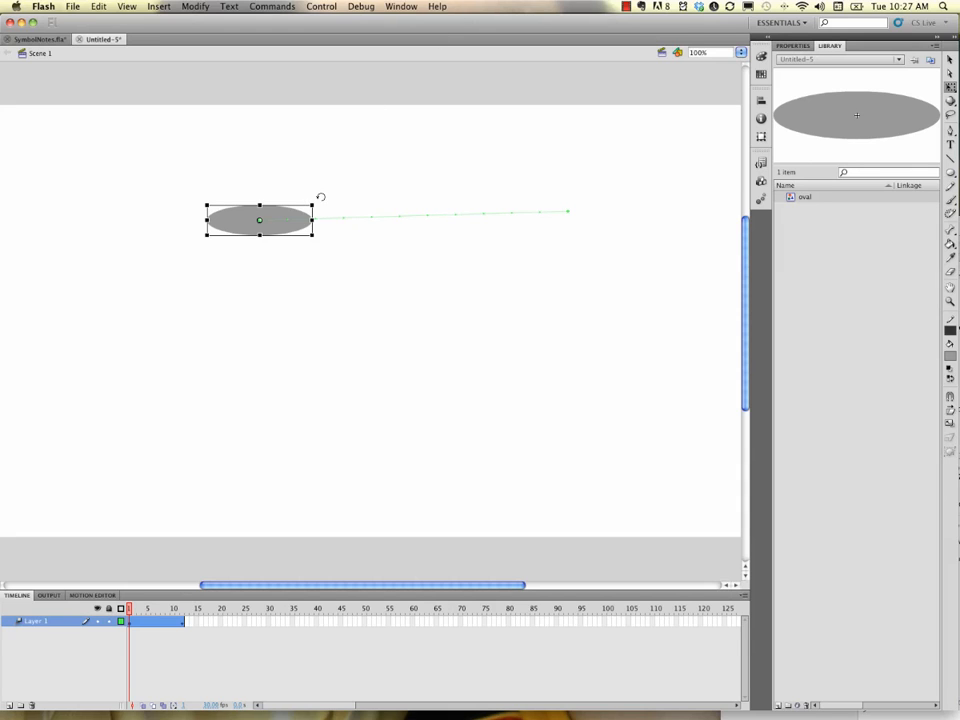
pyautogui.moveTo(320, 198); pyautogui.dragTo(202, 141)
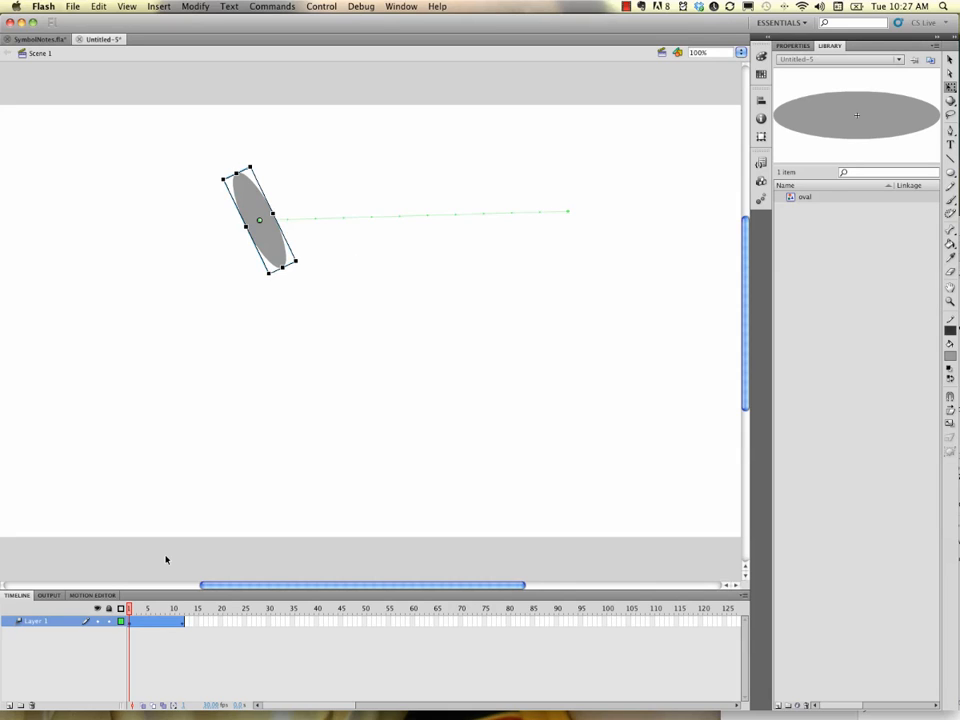
pyautogui.press('Return')
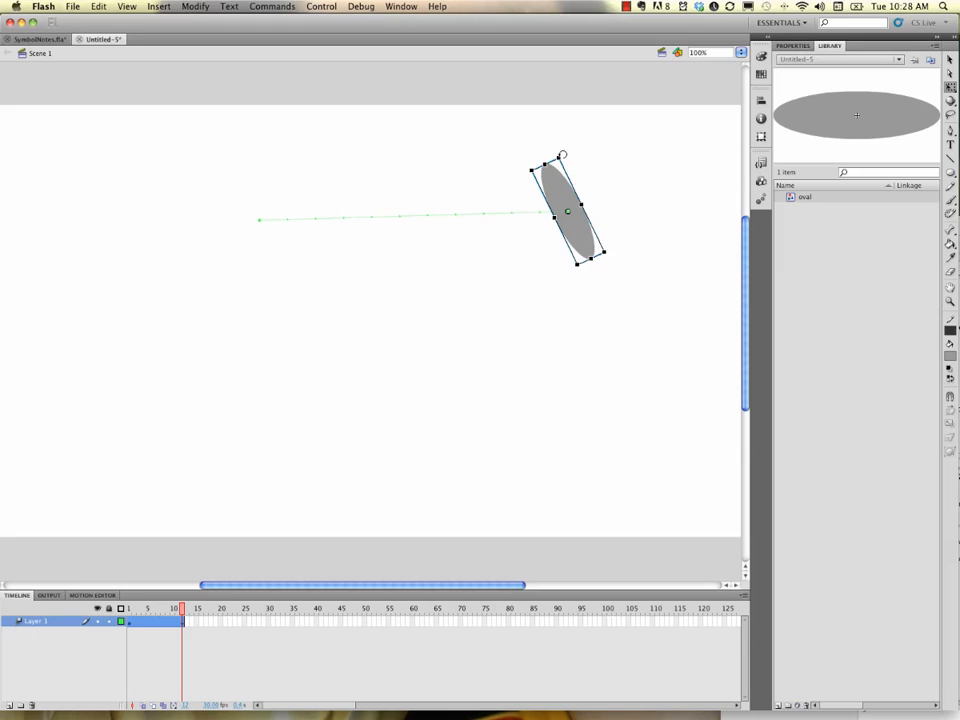
# Step: Rotate the oval back to horizontal at frame 12 and preview the animation
pyautogui.moveTo(562, 155); pyautogui.dragTo(632, 222)
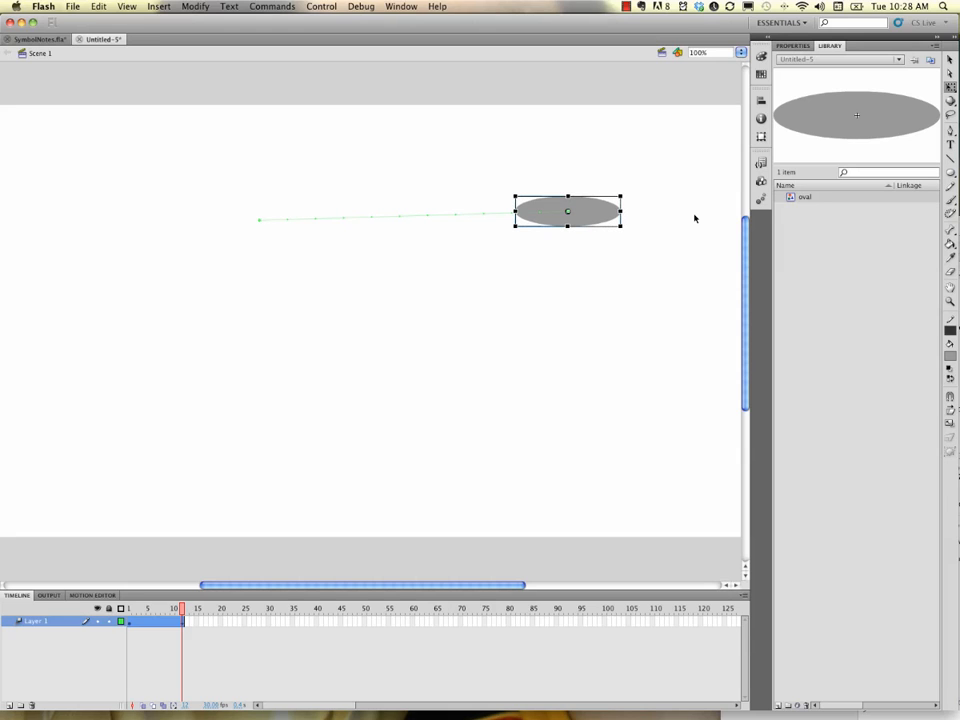
pyautogui.press('Return')
pyautogui.press('Return')
pyautogui.press('Return')
# Step: Scale the oval down to a small size at frame 12 and preview the tween several times
pyautogui.moveTo(515, 226); pyautogui.dragTo(545, 216)
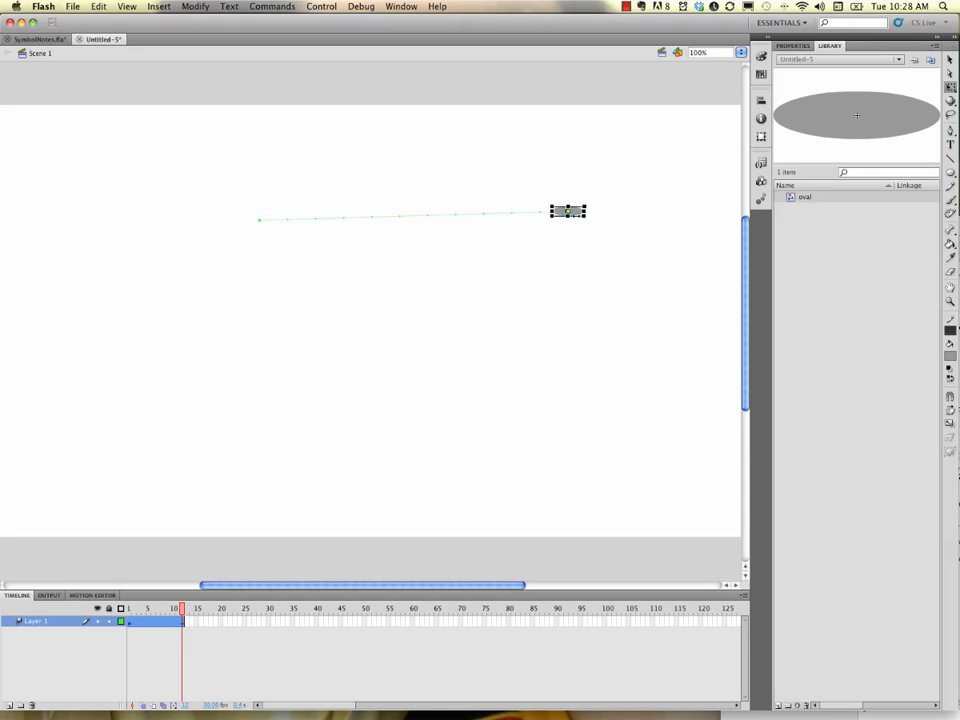
pyautogui.press('Return')
pyautogui.press('Return')
pyautogui.press('Return')
pyautogui.press('Return')
# Step: Enlarge the rotated oval at frame 1 with the Free Transform tool and preview the animation
pyautogui.click(129, 613)
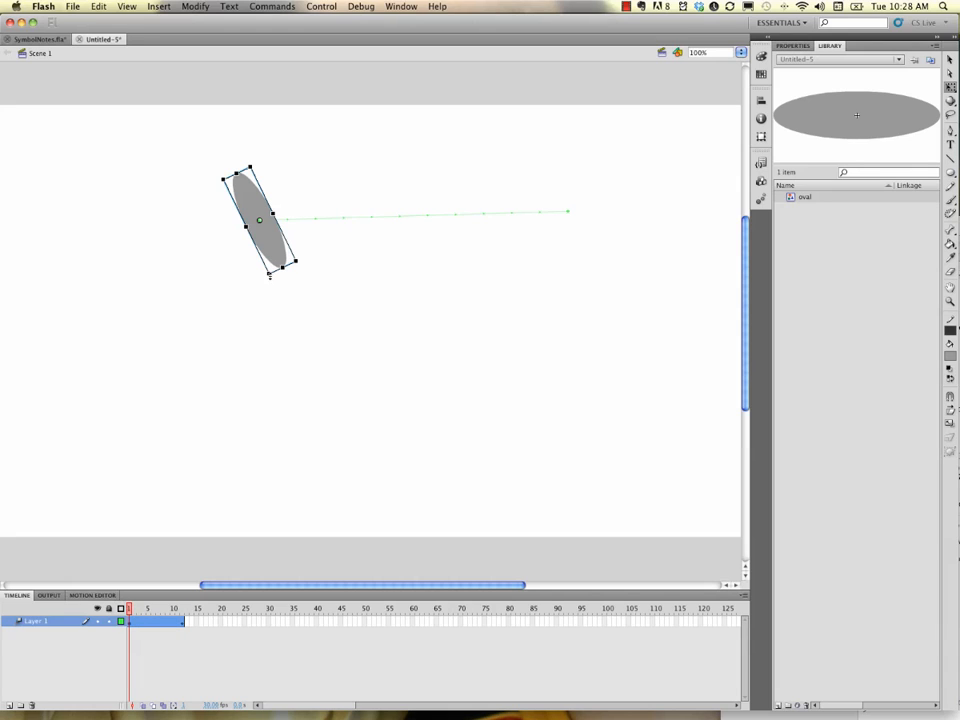
pyautogui.moveTo(270, 276); pyautogui.dragTo(304, 390)
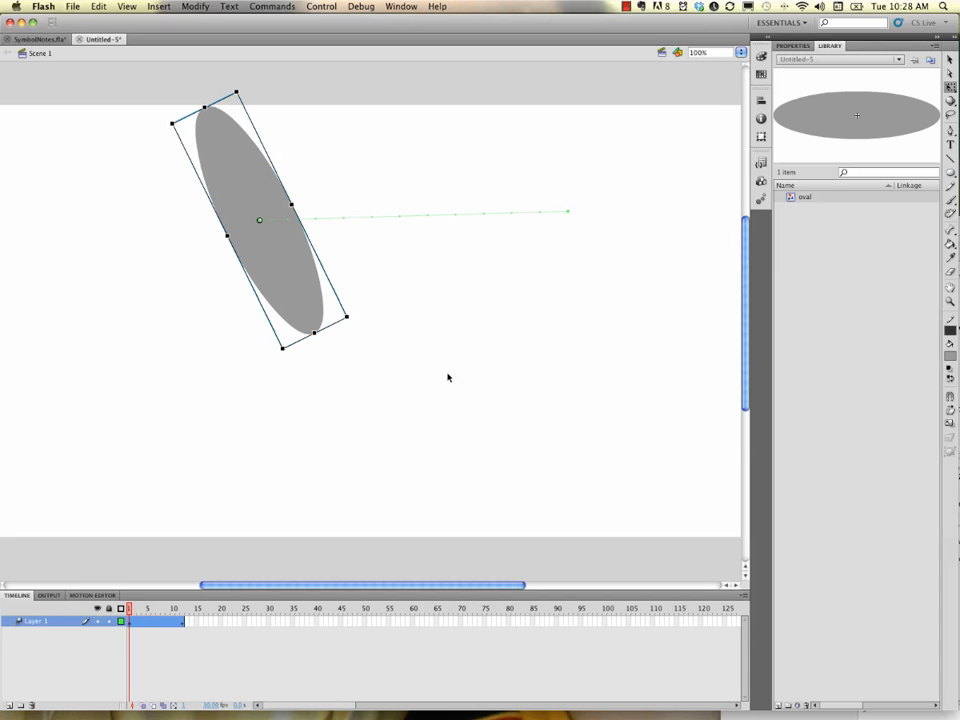
pyautogui.press('Return')
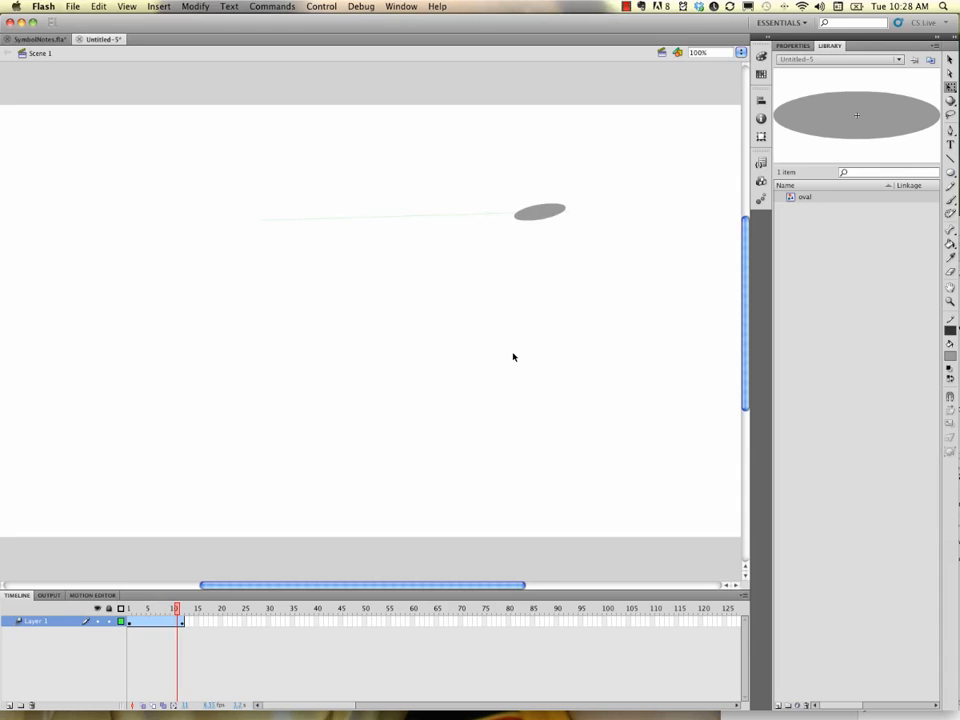
pyautogui.press('Return')
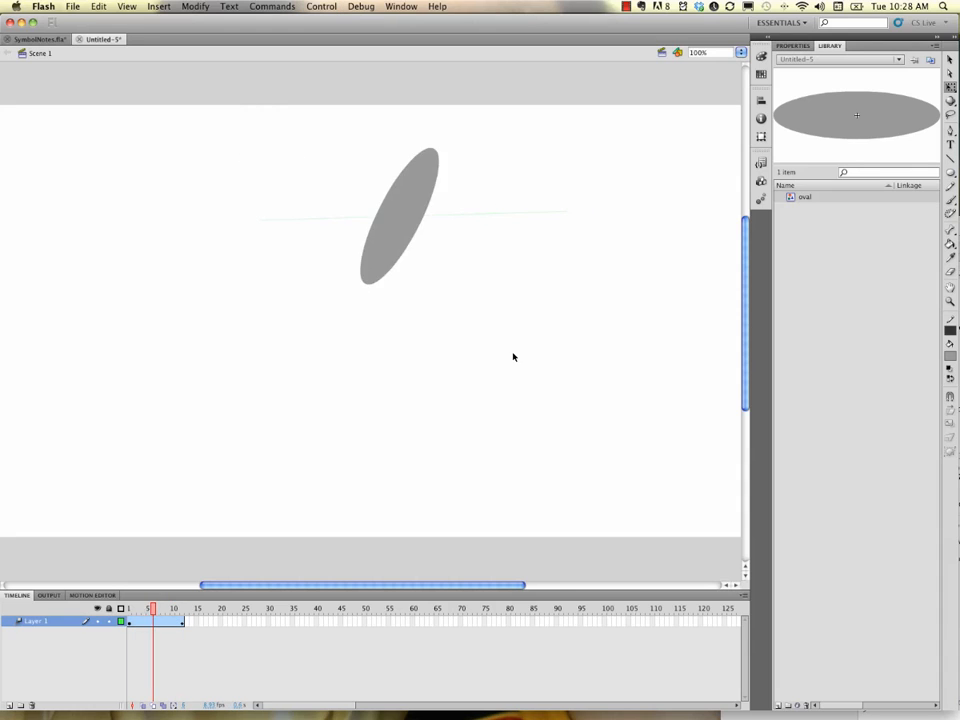